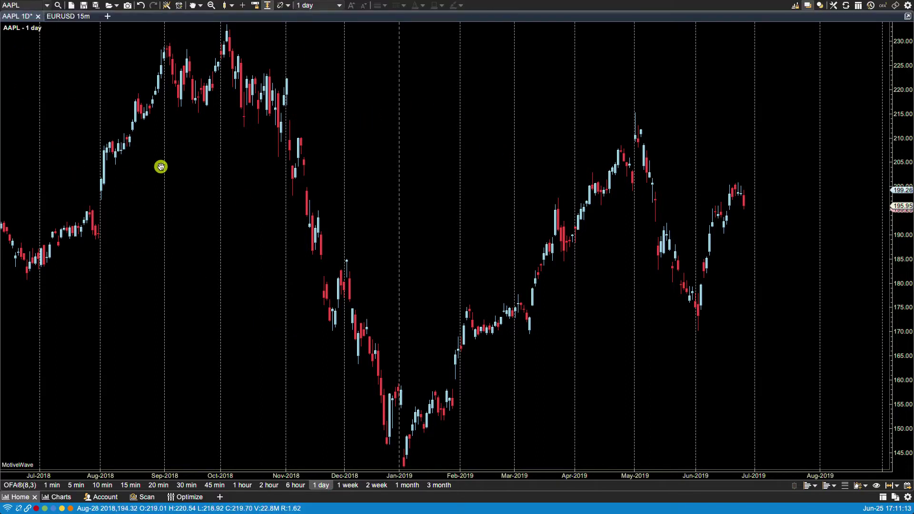
Add an SMA study, filtered with 'sma', as a 20-period close average on the AAPL daily chart.
left_click(145, 5)
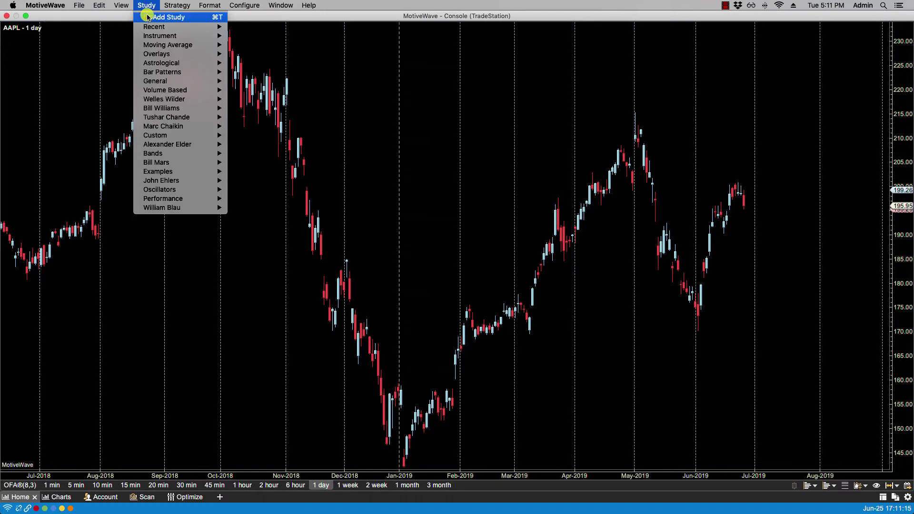
left_click(145, 16)
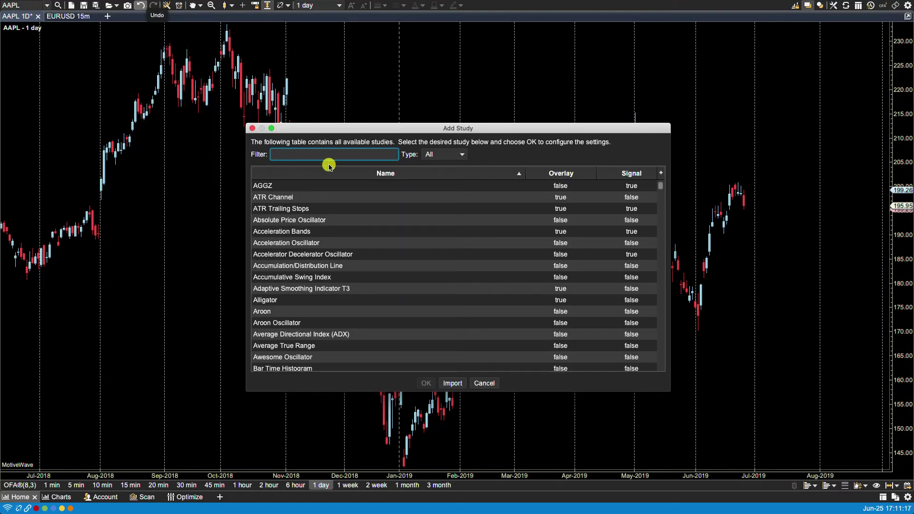
type("sma")
double_click(322, 197)
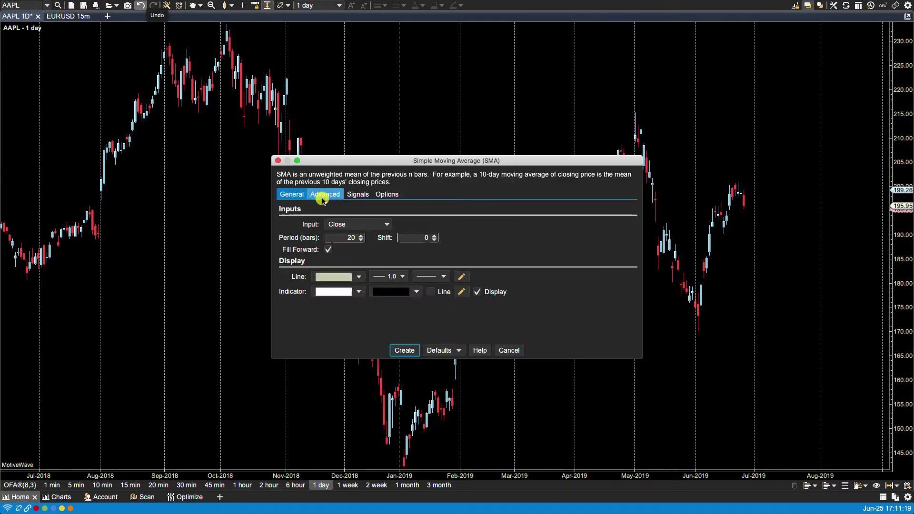
left_click(401, 350)
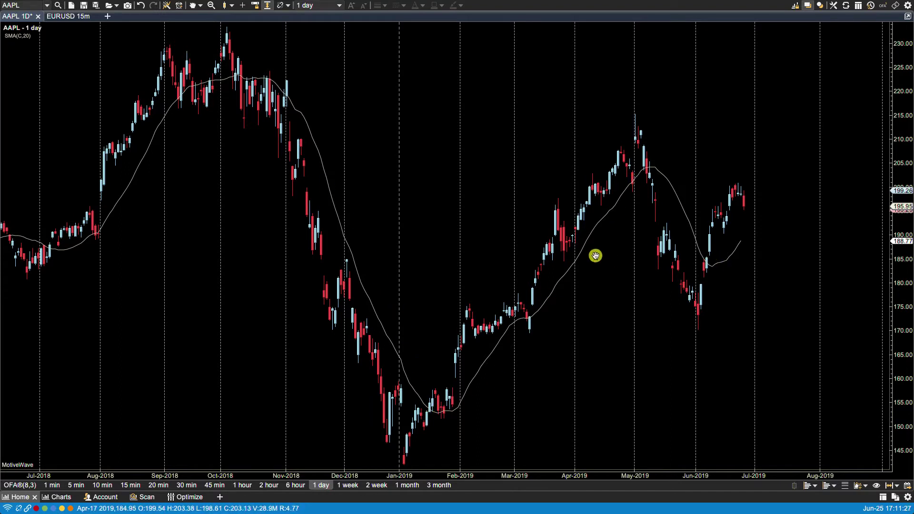
right_click(19, 35)
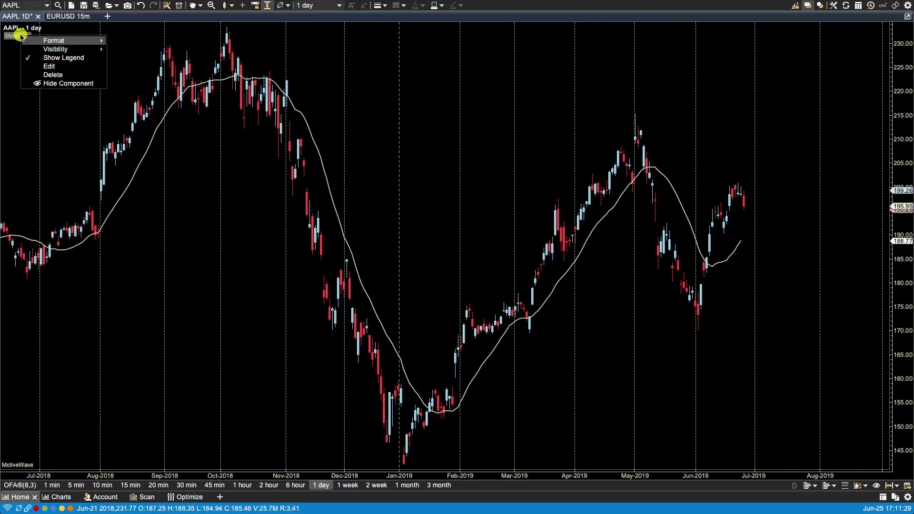
left_click(54, 65)
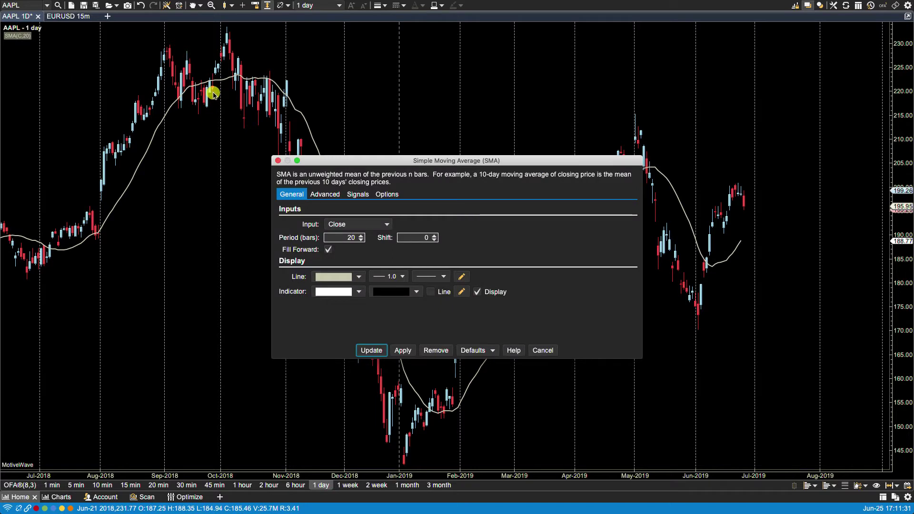
left_click(397, 198)
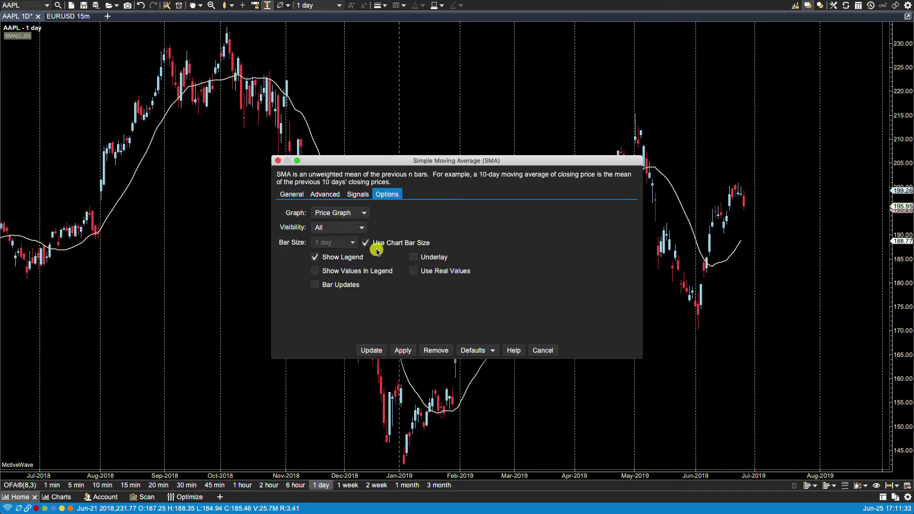
left_click(542, 351)
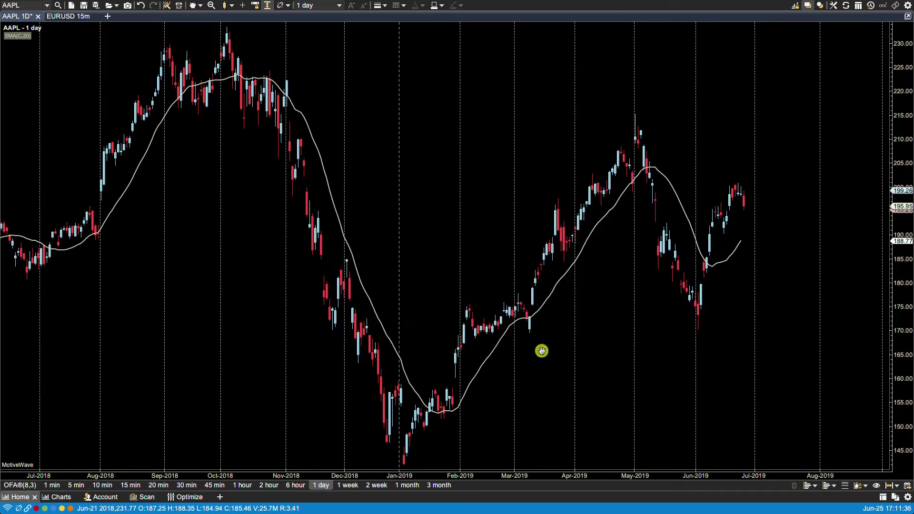
Change the AAPL chart timeframe from daily to 1-hour, then to 15-minute bars.
left_click(243, 485)
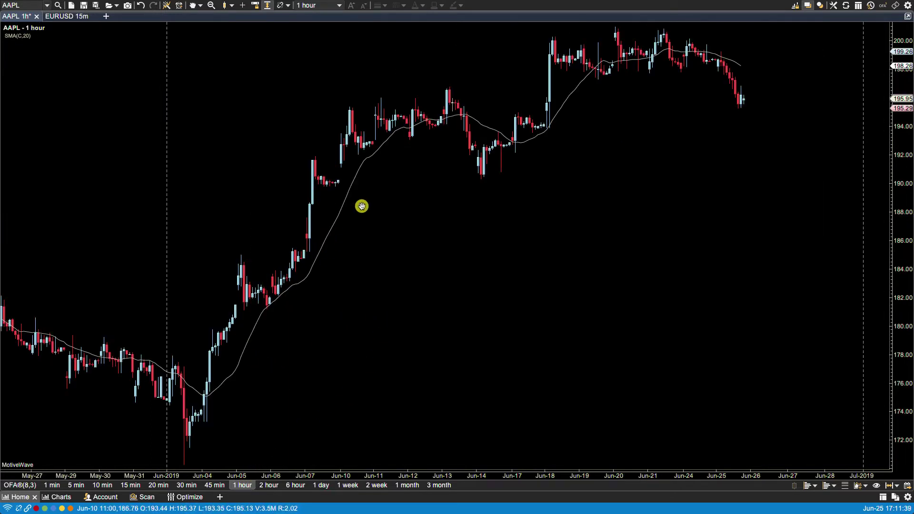
left_click(131, 485)
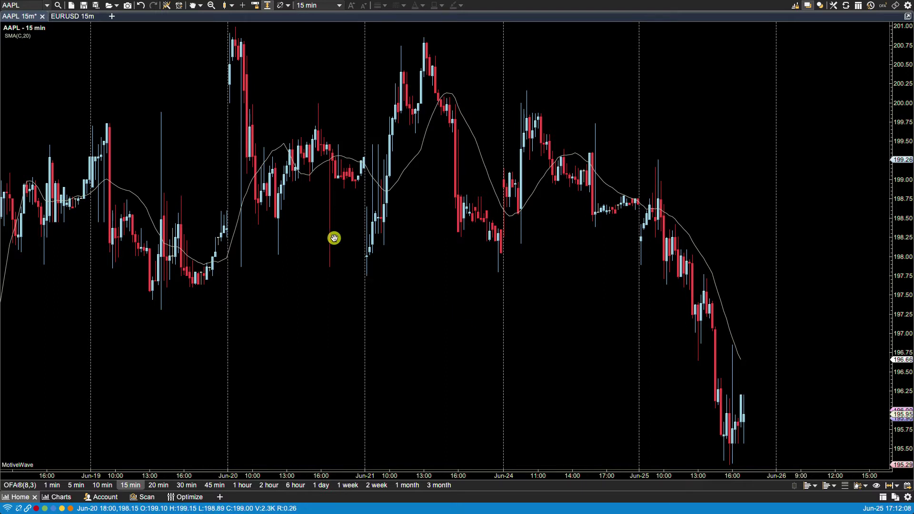
Turn off Use Chart Bar Size for the SMA and calculate it on 1-day bars.
double_click(26, 37)
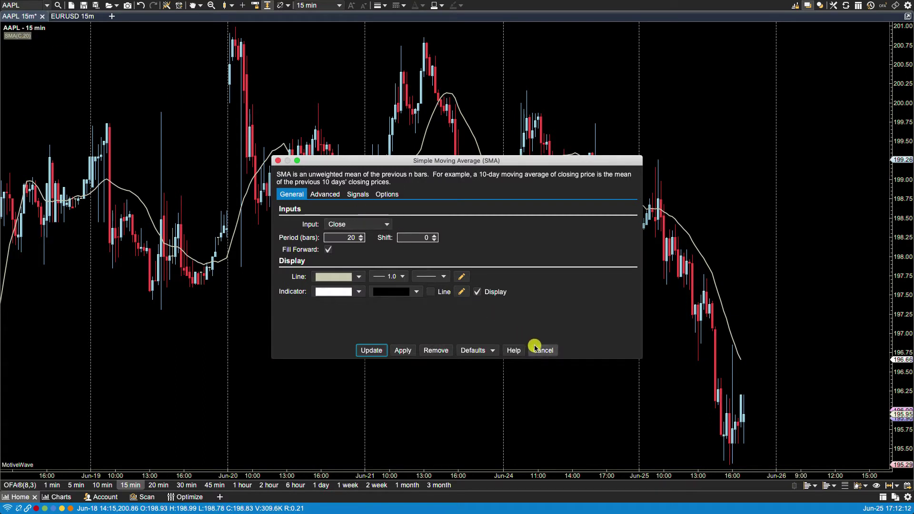
left_click(395, 194)
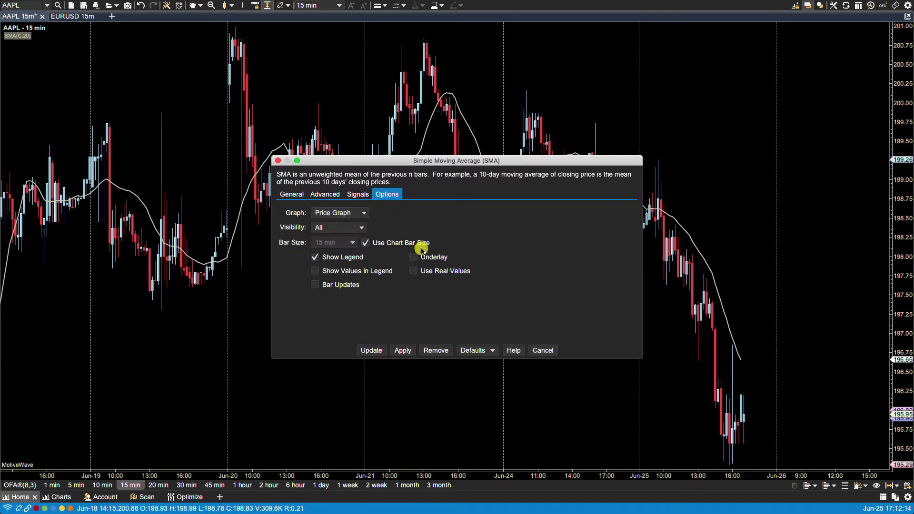
left_click(367, 243)
left_click(348, 242)
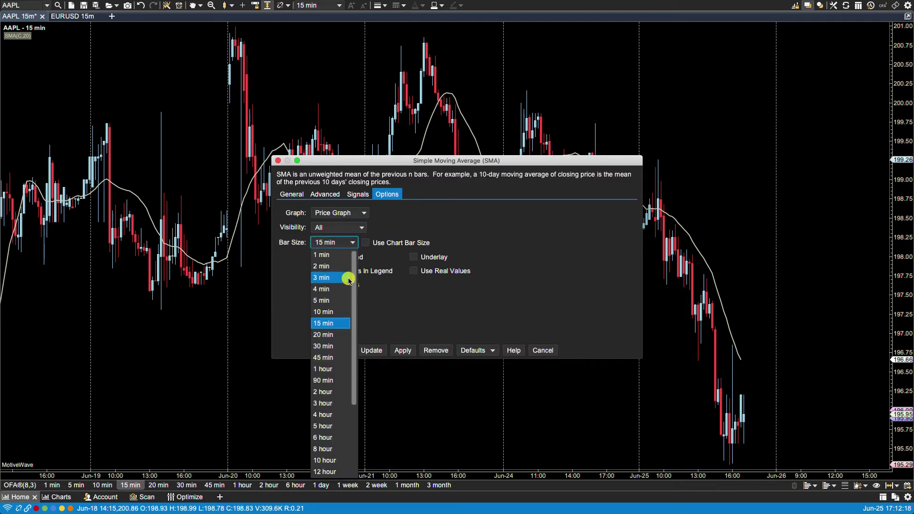
left_click_drag(355, 274, 355, 317)
left_click(333, 419)
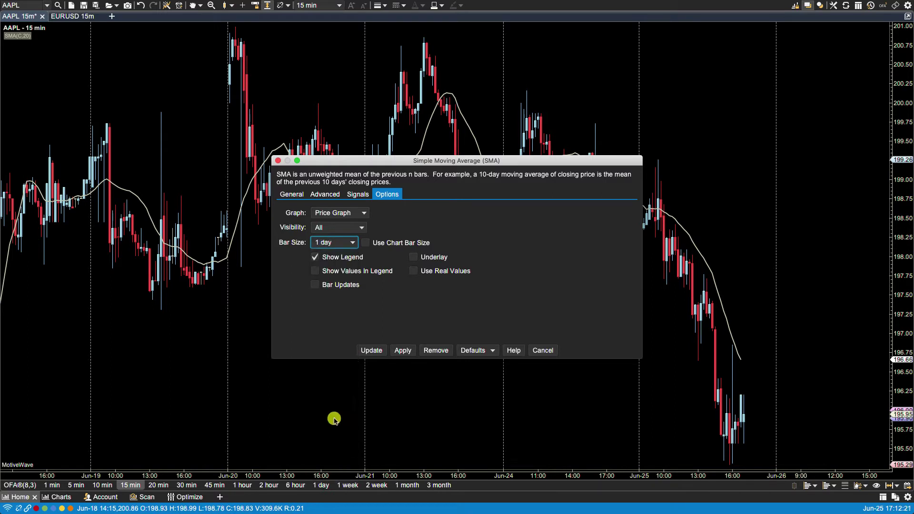
left_click(402, 352)
left_click(374, 351)
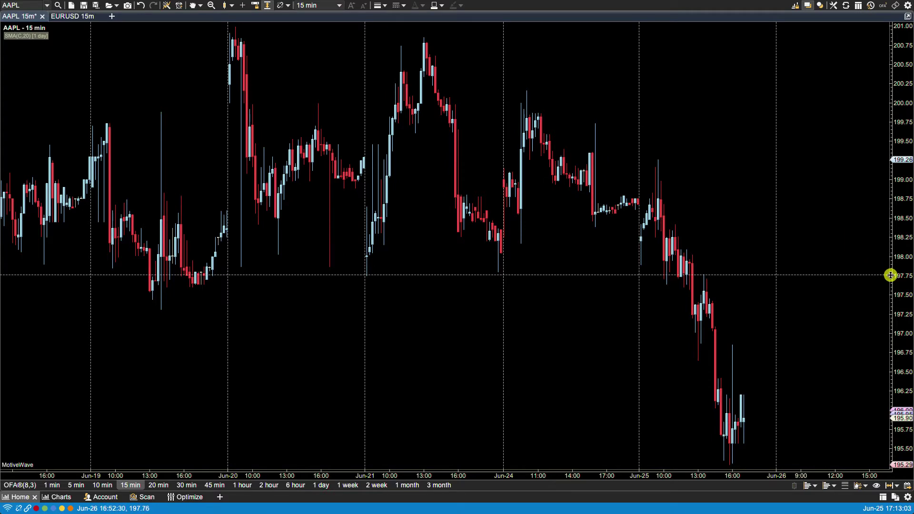
Stretch the price scale and time axis until the daily SMA line shows below the June candles.
left_click_drag(891, 275, 889, 203)
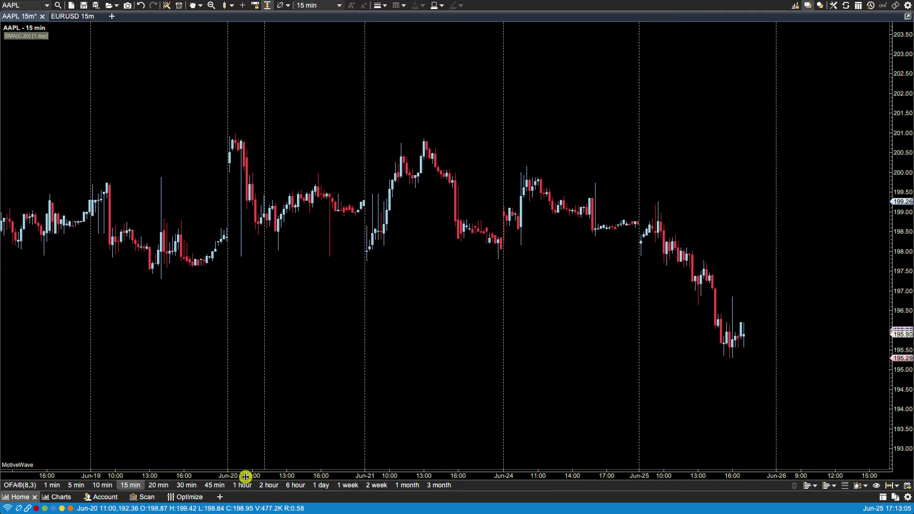
left_click_drag(235, 471, 248, 470)
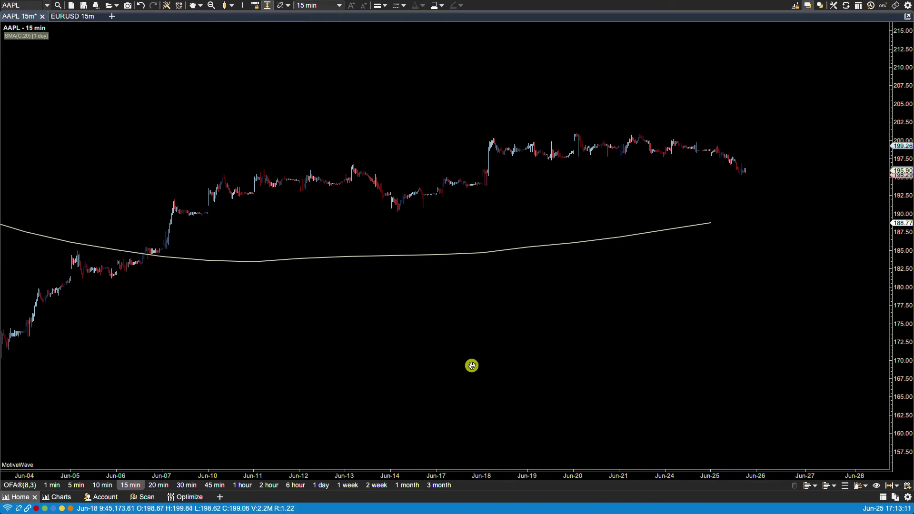
left_click_drag(423, 472, 418, 473)
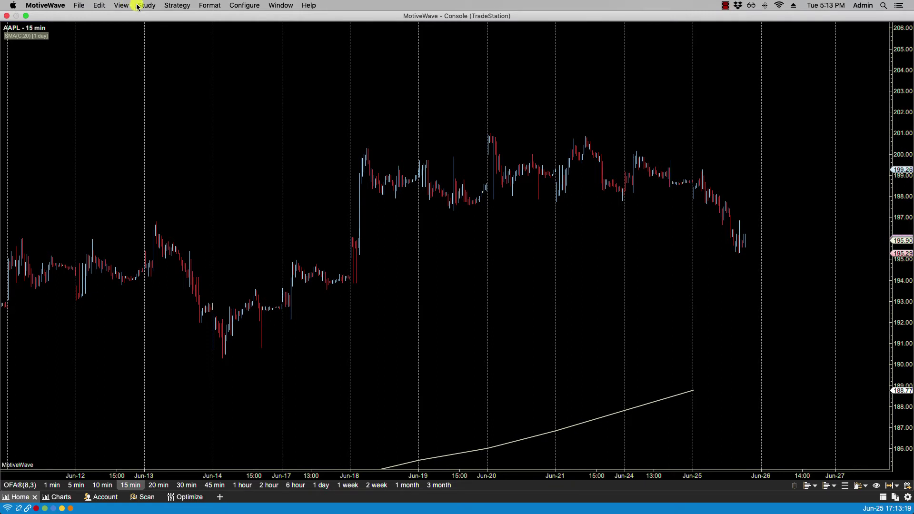
Add a 20-period EMA study, filtered with 'ex', calculated on 5-minute bars.
left_click(138, 5)
left_click(153, 18)
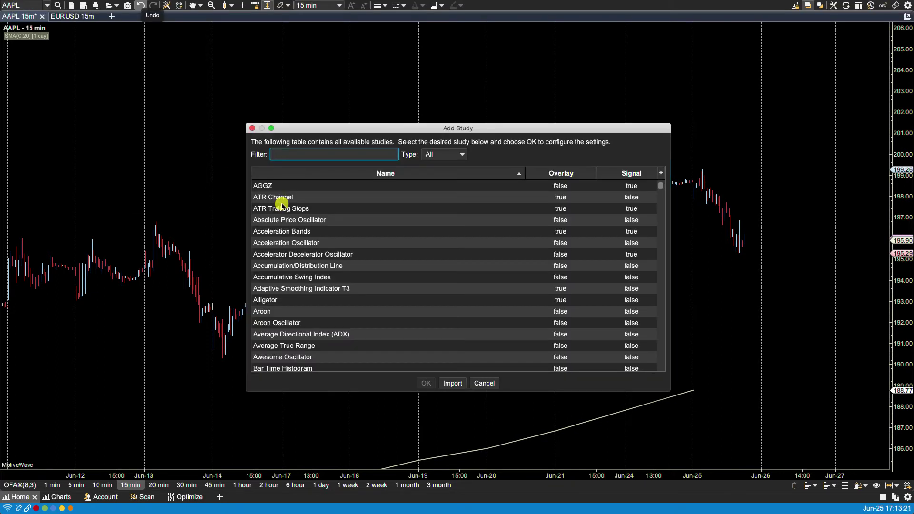
type("e")
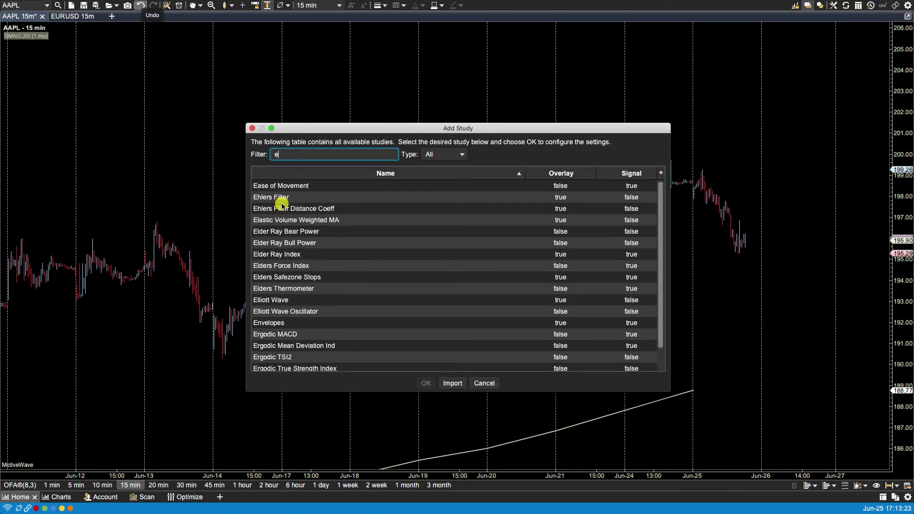
type("x")
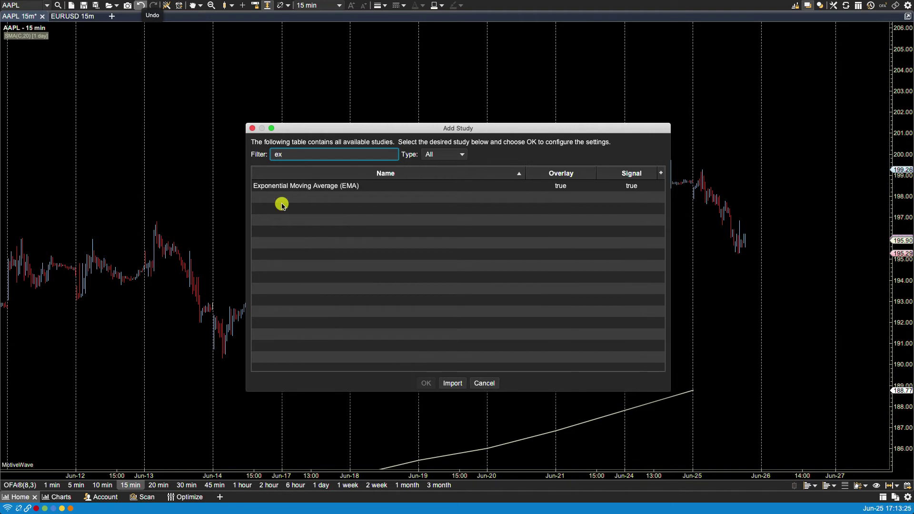
double_click(296, 186)
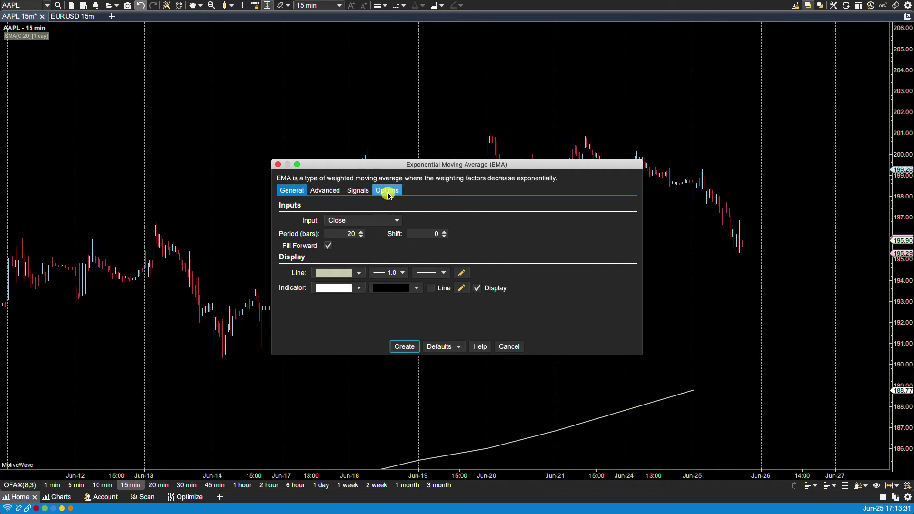
left_click(388, 192)
left_click(350, 238)
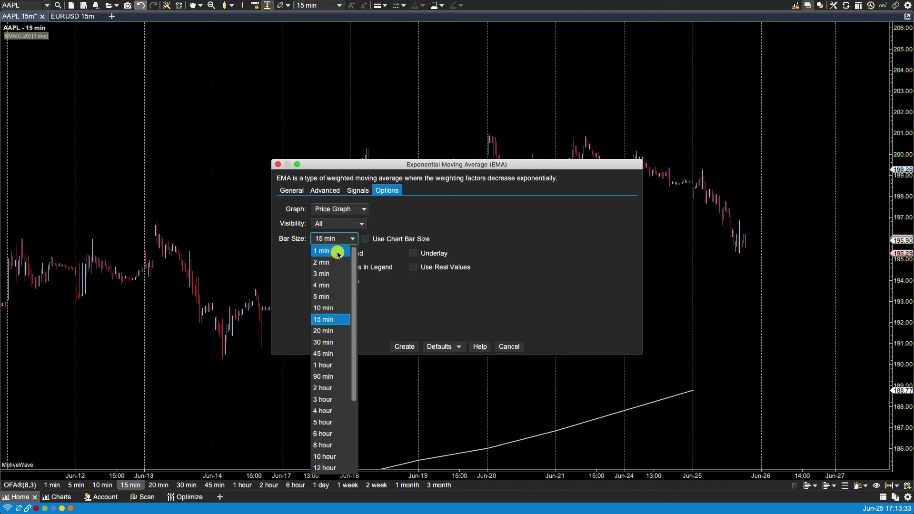
left_click(328, 296)
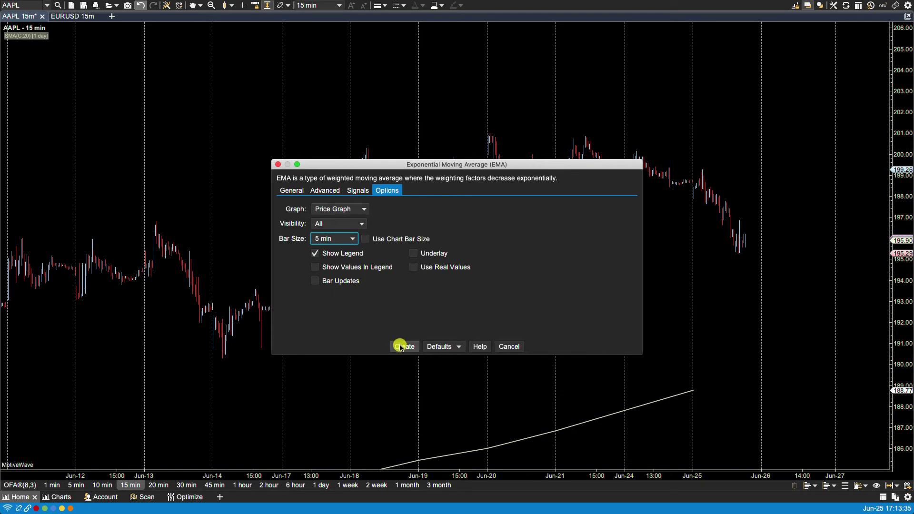
left_click(402, 346)
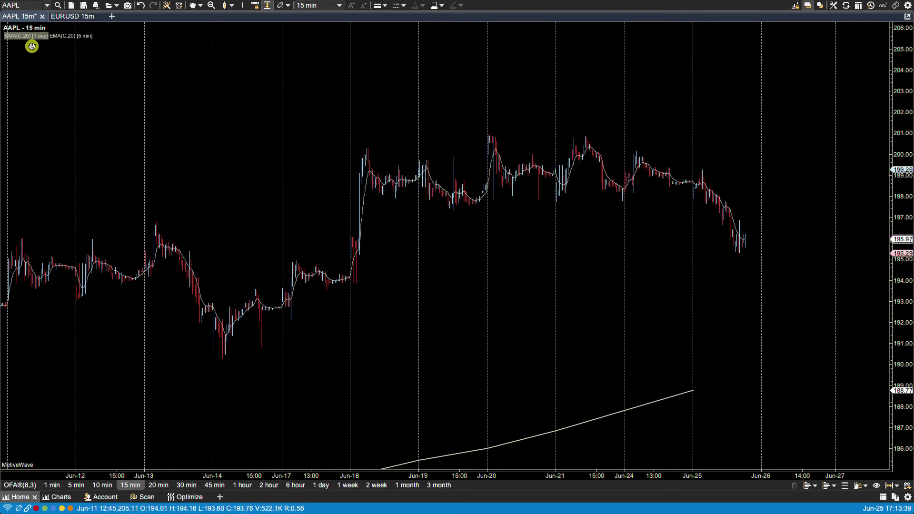
Change the EMA line colour to magenta.
right_click(76, 35)
mouse_move(95, 52)
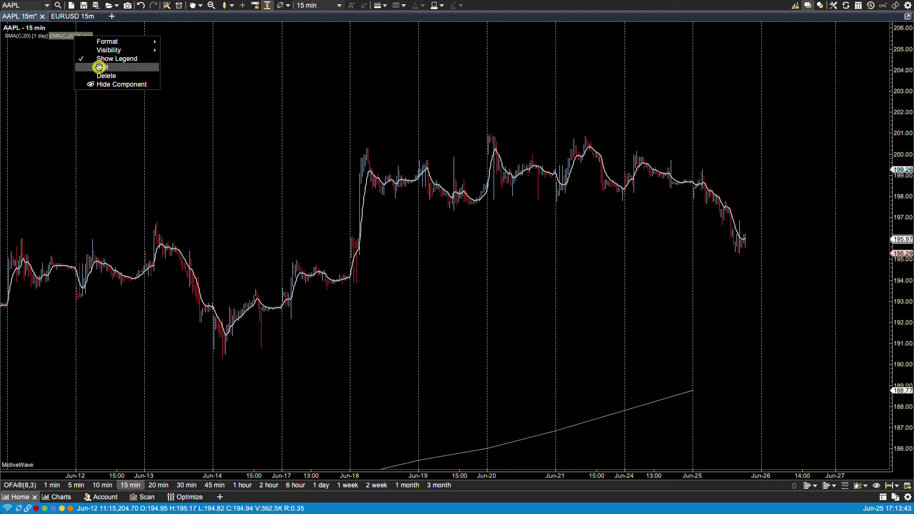
left_click(98, 67)
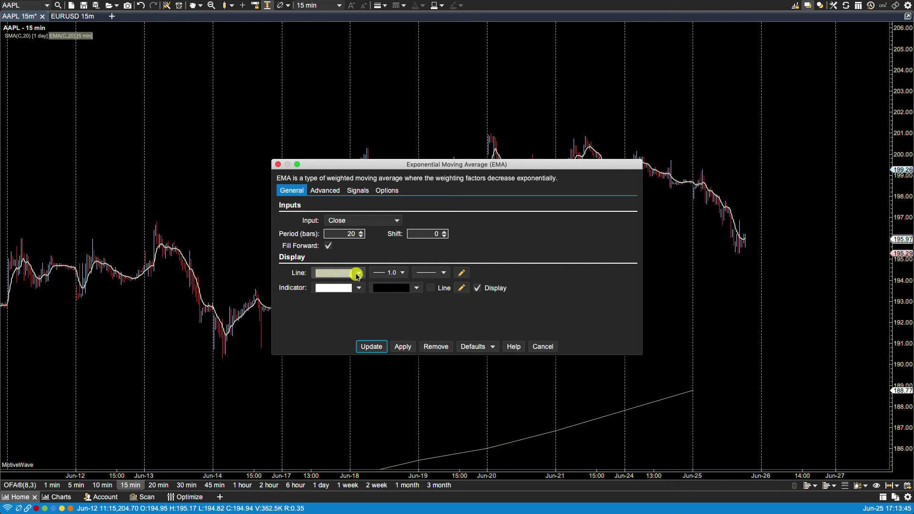
left_click(357, 276)
left_click(322, 299)
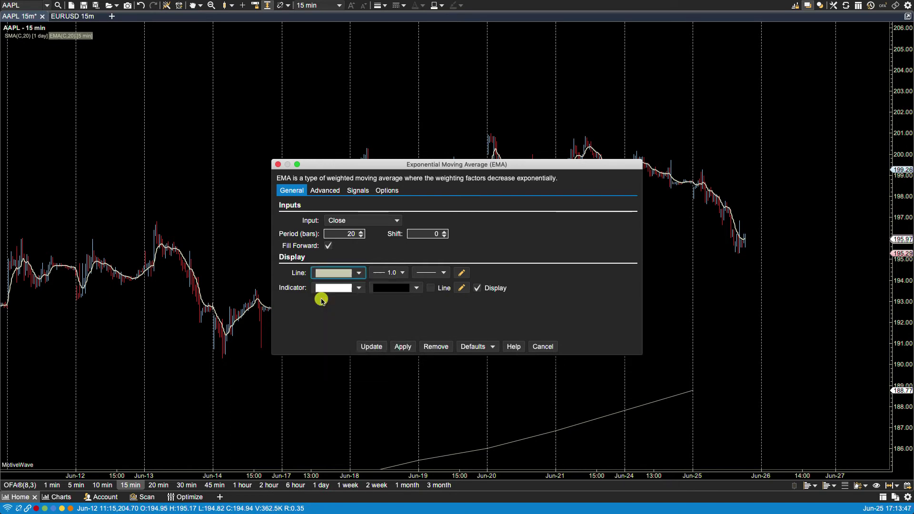
left_click(402, 346)
left_click(371, 346)
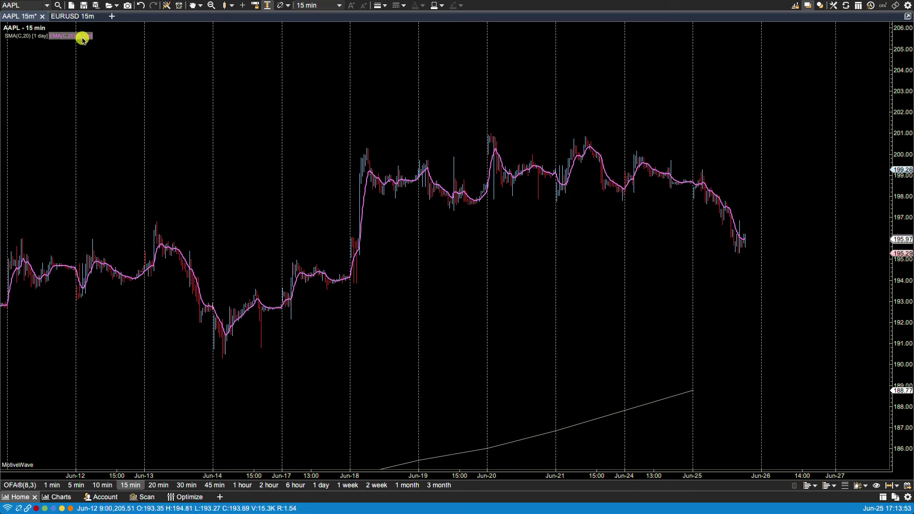
Change the 1-day SMA line colour to green.
right_click(17, 36)
mouse_move(35, 48)
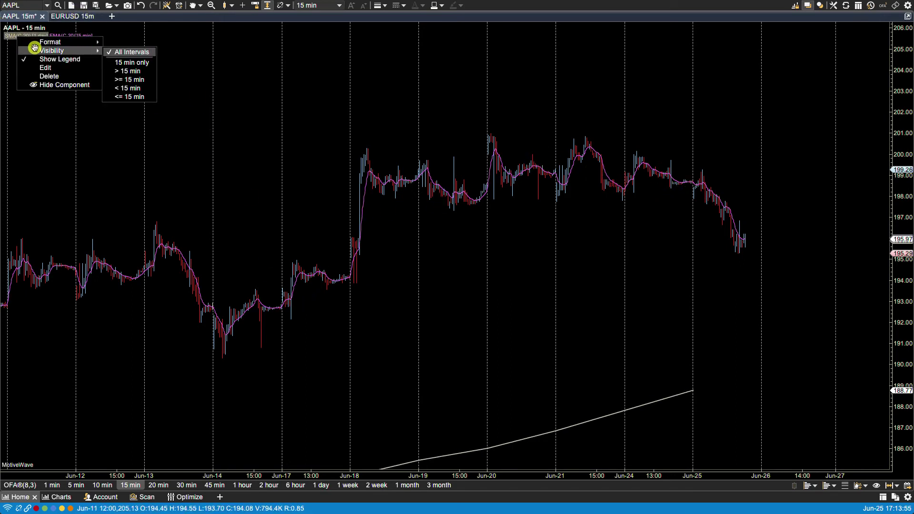
left_click(42, 67)
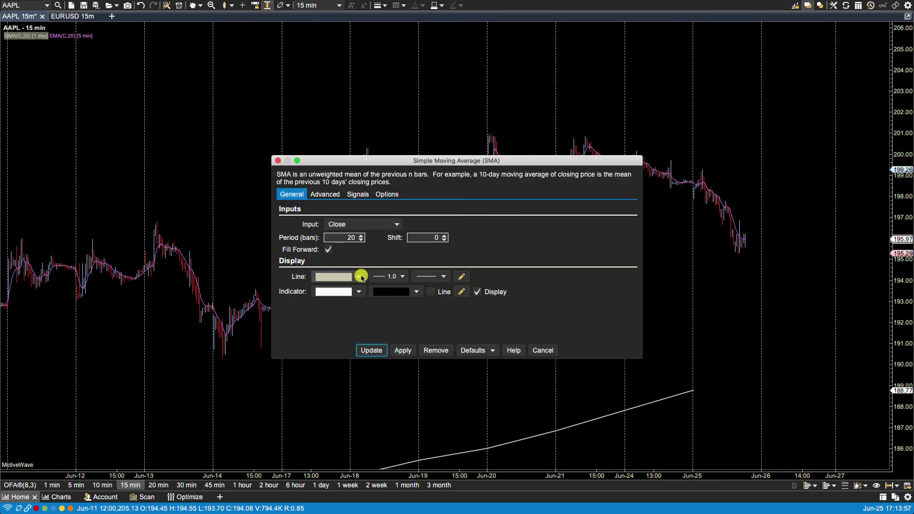
left_click(360, 277)
left_click(342, 302)
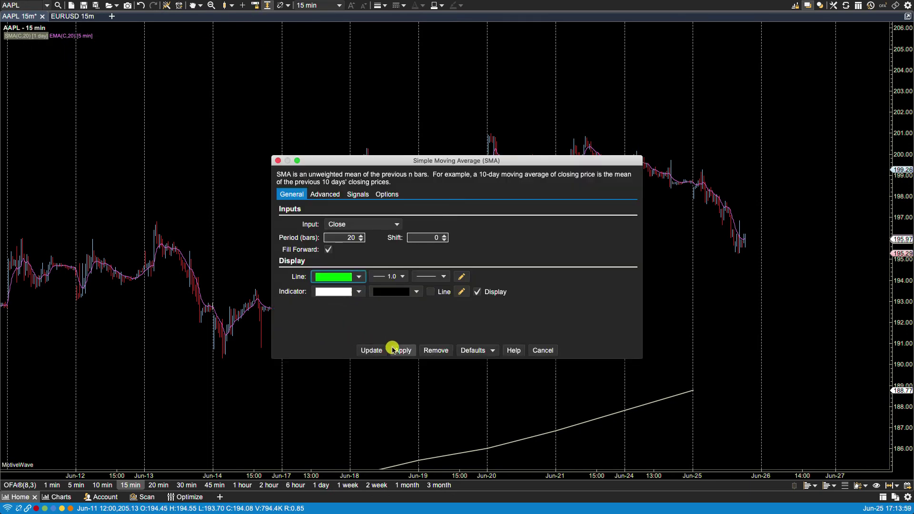
left_click(373, 351)
left_click(402, 350)
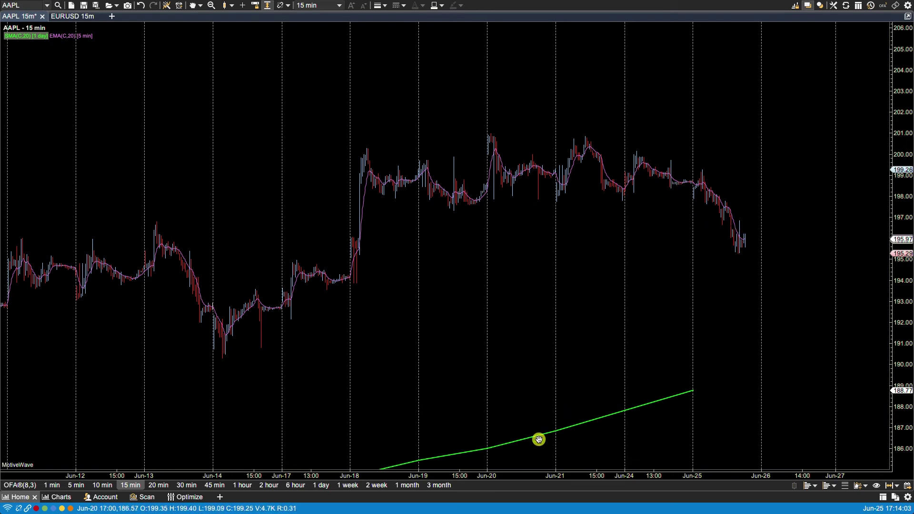
left_click_drag(525, 474, 509, 474)
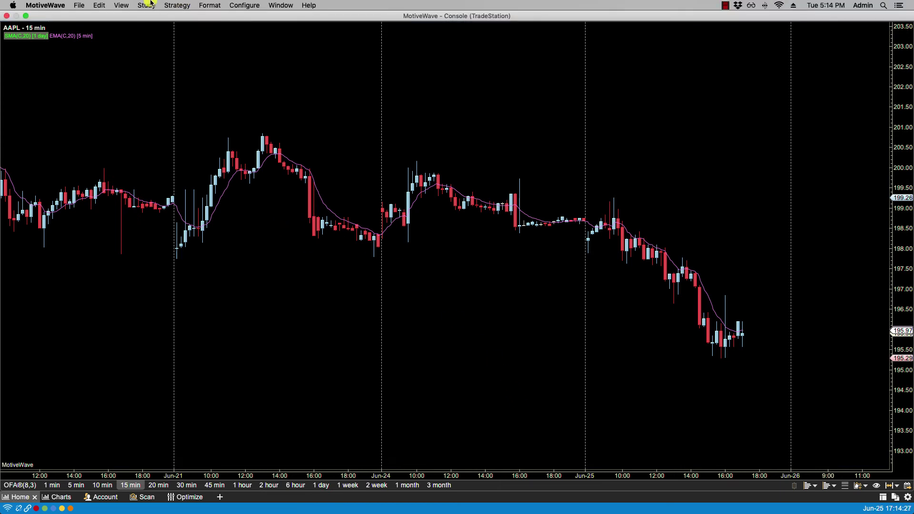
Add a Relative Strength Index study, filtered with 'rsi', calculated on 10-minute bars instead of chart bars.
left_click(151, 5)
left_click(157, 18)
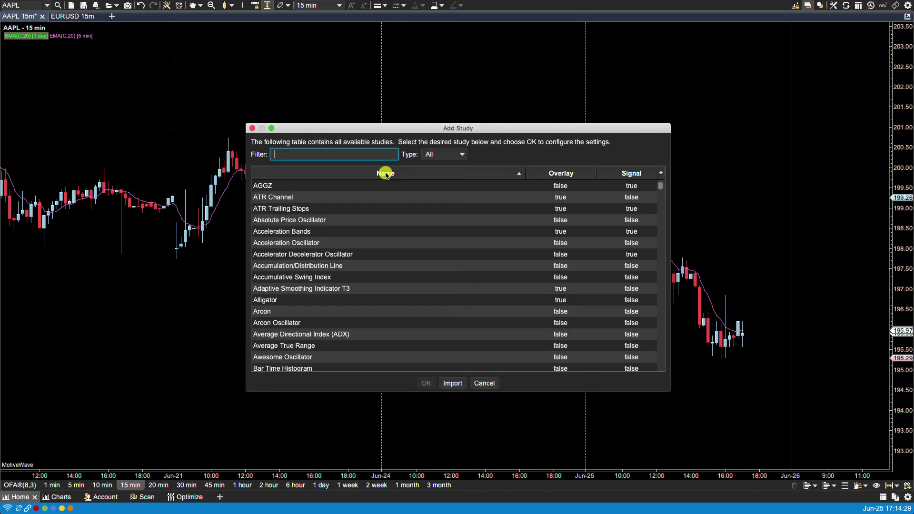
type("rsi")
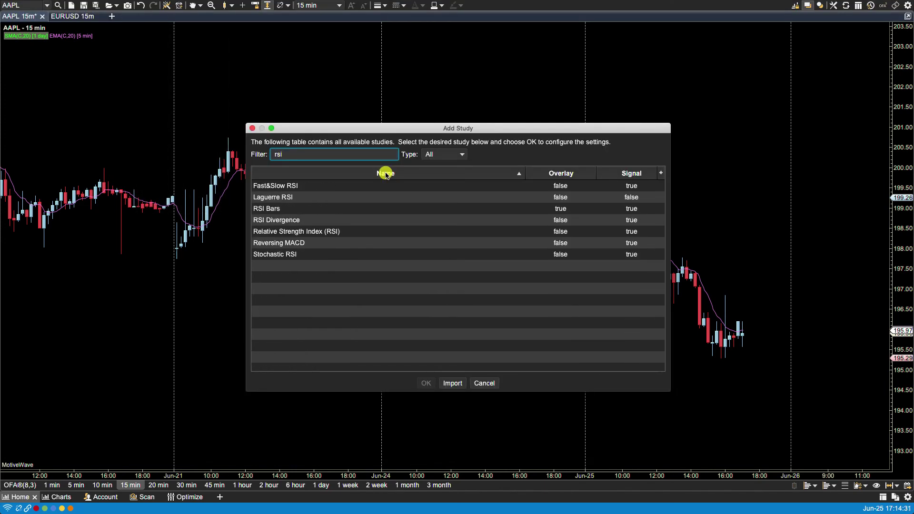
double_click(279, 235)
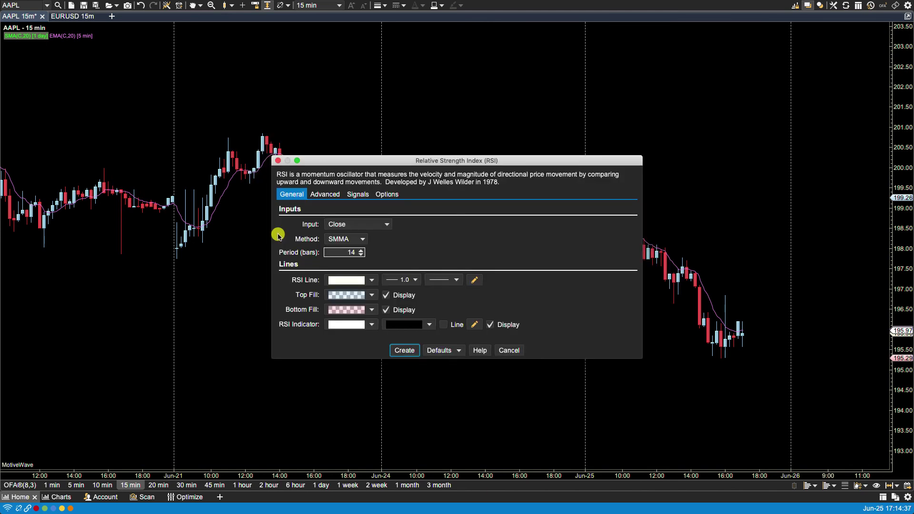
left_click(384, 196)
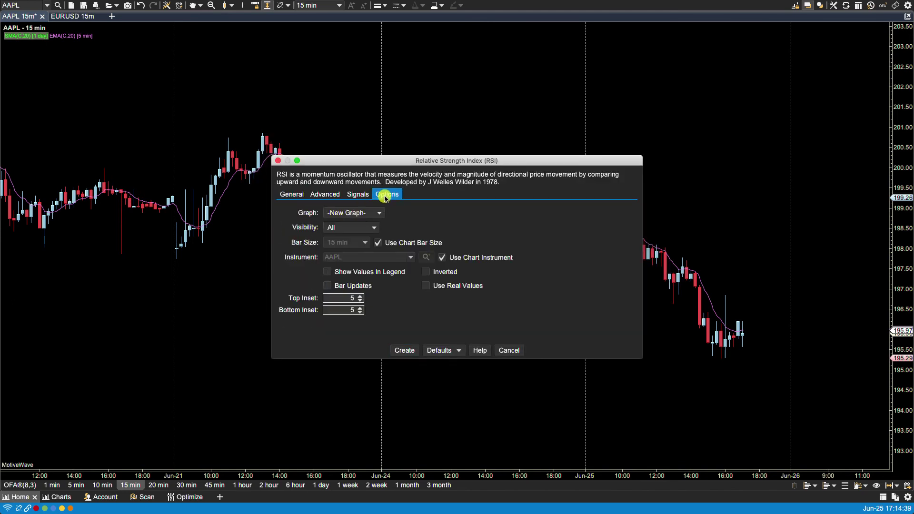
left_click(378, 243)
left_click(366, 242)
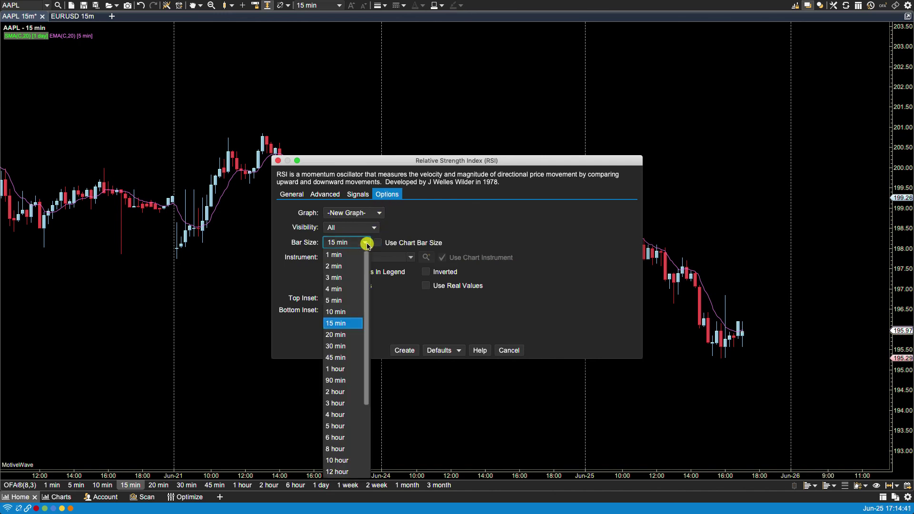
left_click(336, 314)
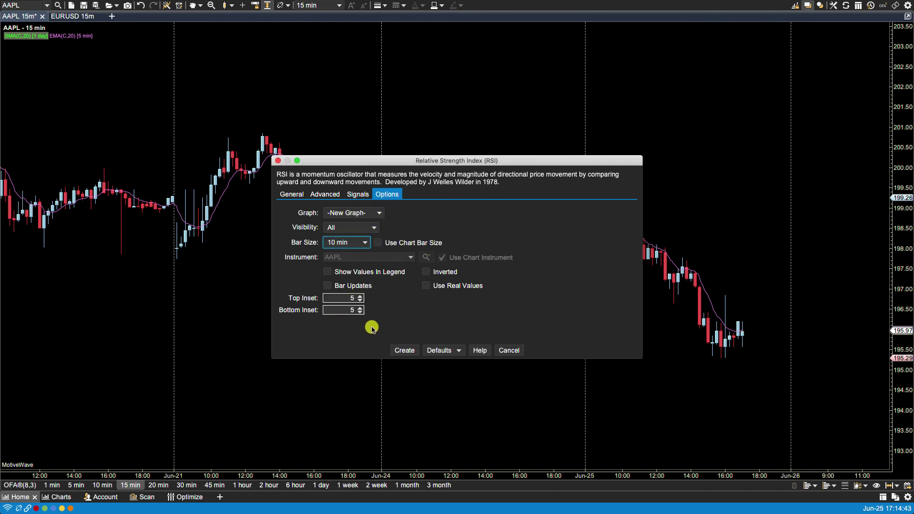
left_click(404, 350)
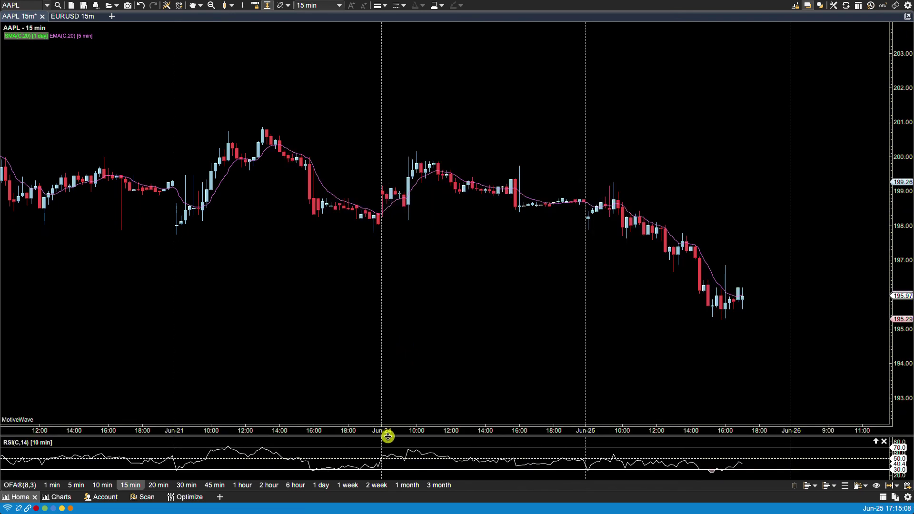
Drag the divider above the RSI pane upward so the pane shows its 30 and 70 levels clearly.
left_click_drag(388, 437, 390, 374)
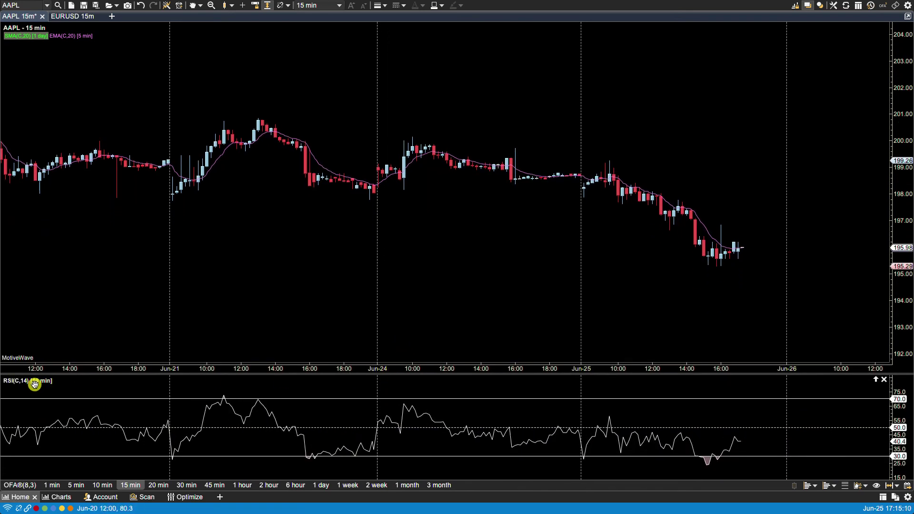